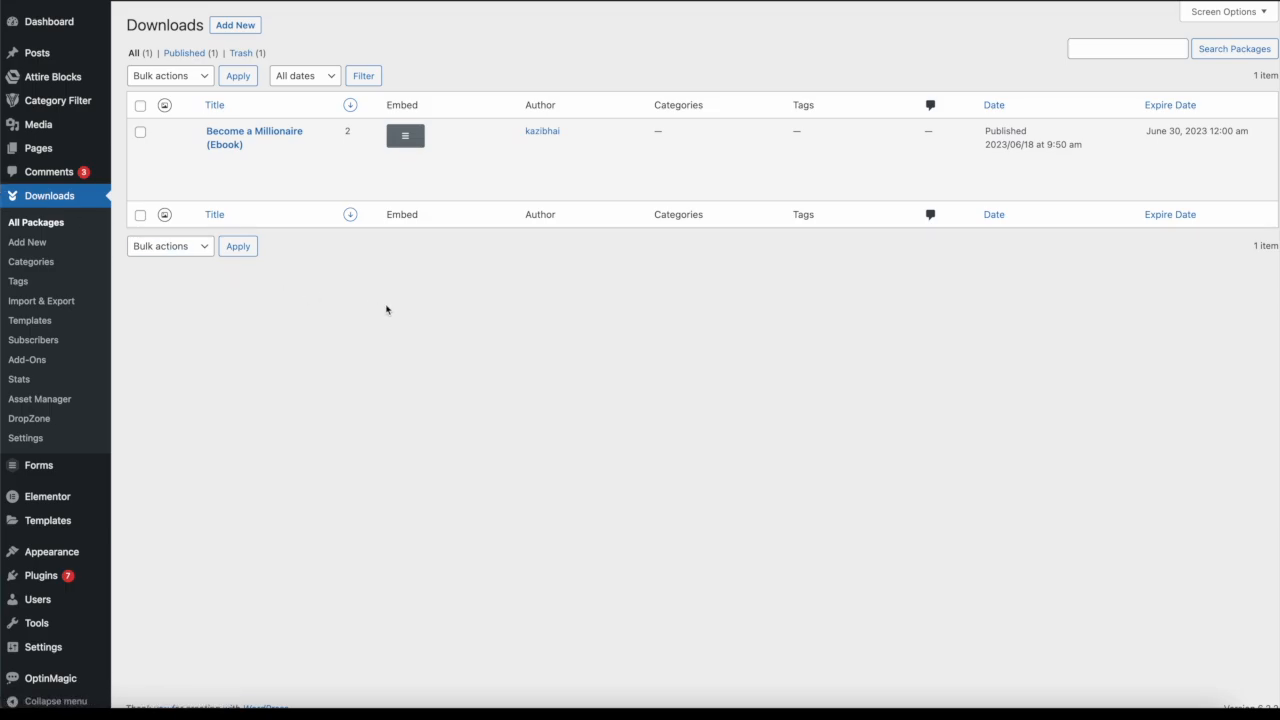
Step: Create a new download package titled "Become a Millionaire (Ebook)"
click(27, 242)
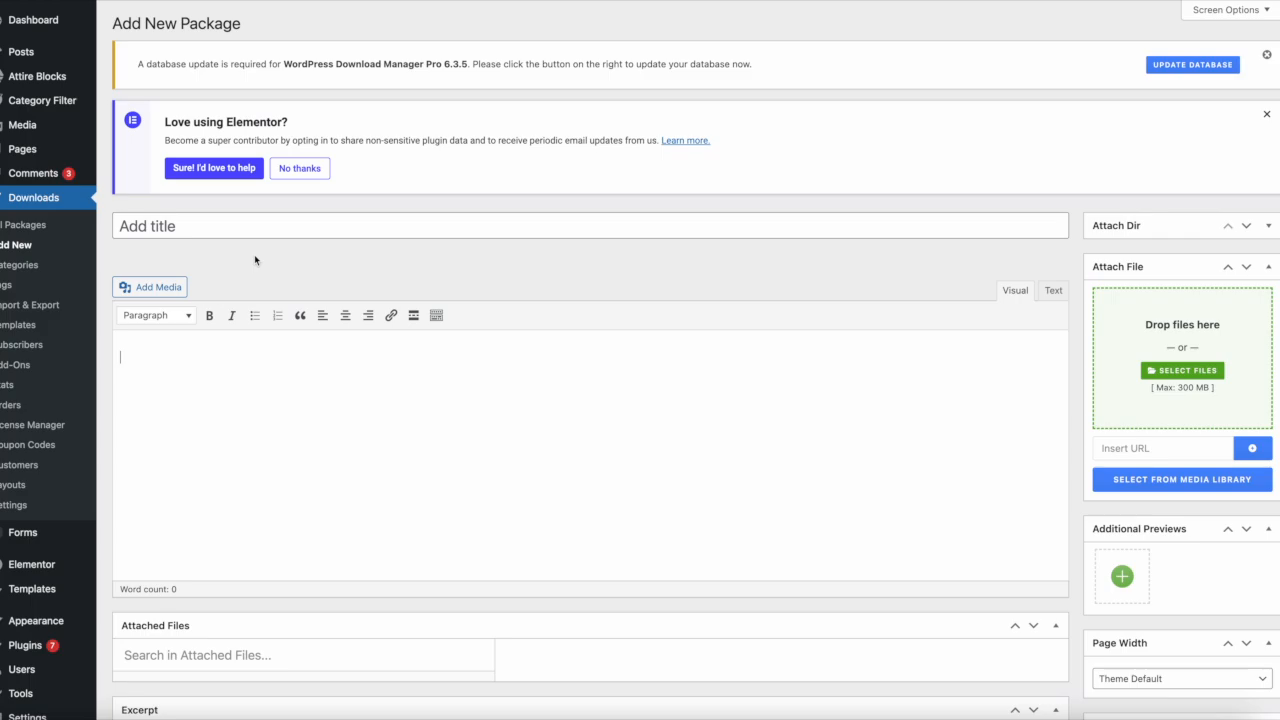
click(234, 228)
text(Become )
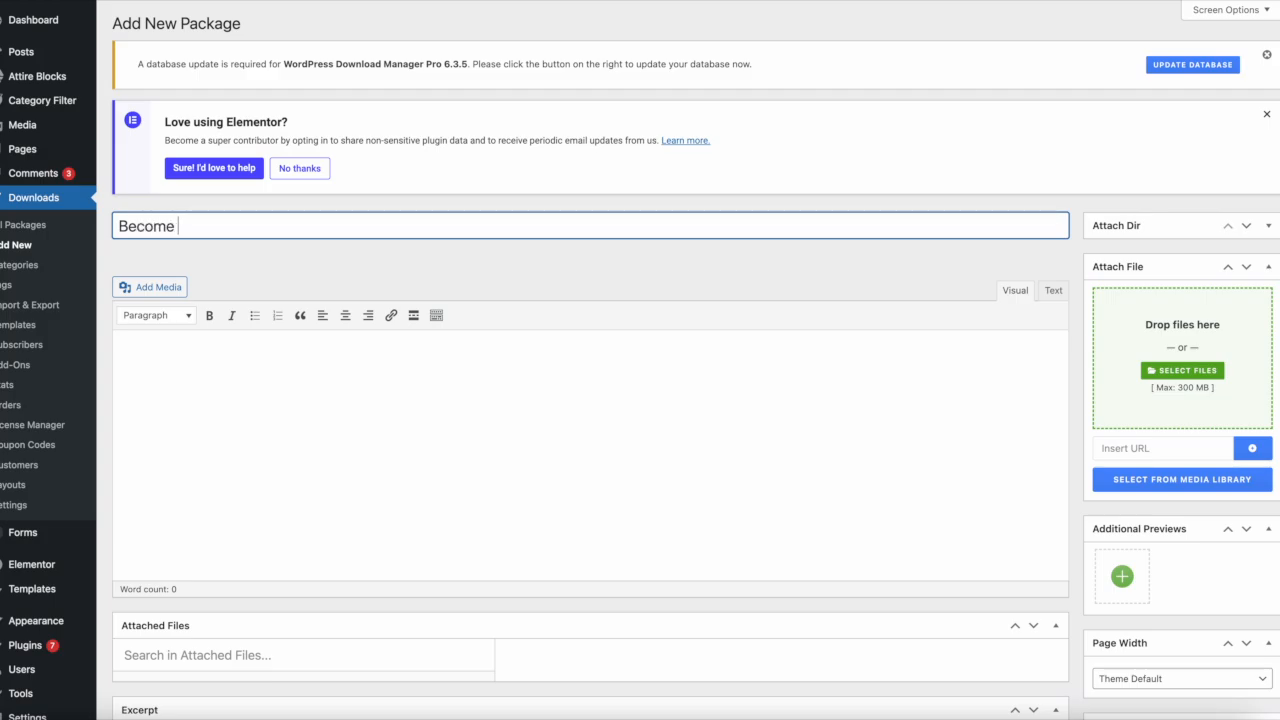
text(a Millionaire (Ebook))
Step: Write the package description "This Ebook will make you a millionaire. Download Now."
click(221, 370)
text(How t)
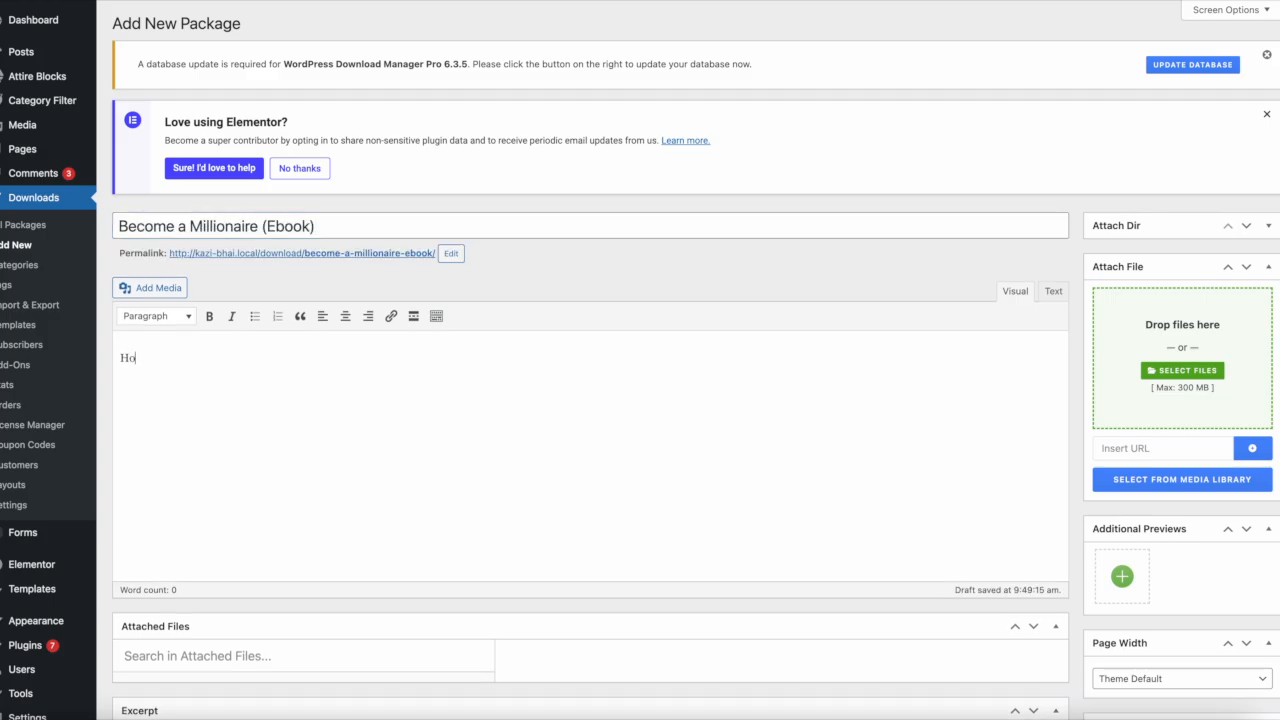
key(BackSpace)
key(BackSpace)
key(BackSpace)
key(BackSpace)
key(BackSpace)
text(This Ebook will make you a milliona)
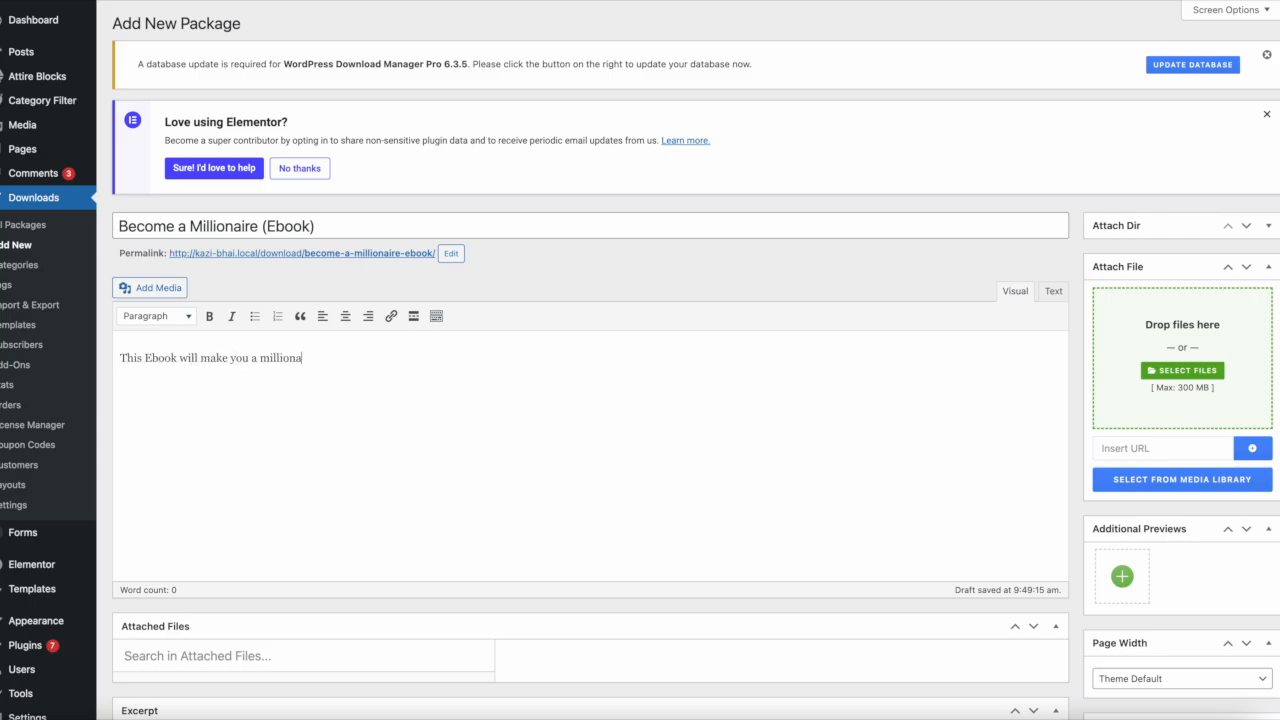
text(ire. Download Now.)
Step: Attach the file readme.txt to the package and open its attached-file details
scroll(1043, 360, down, 2)
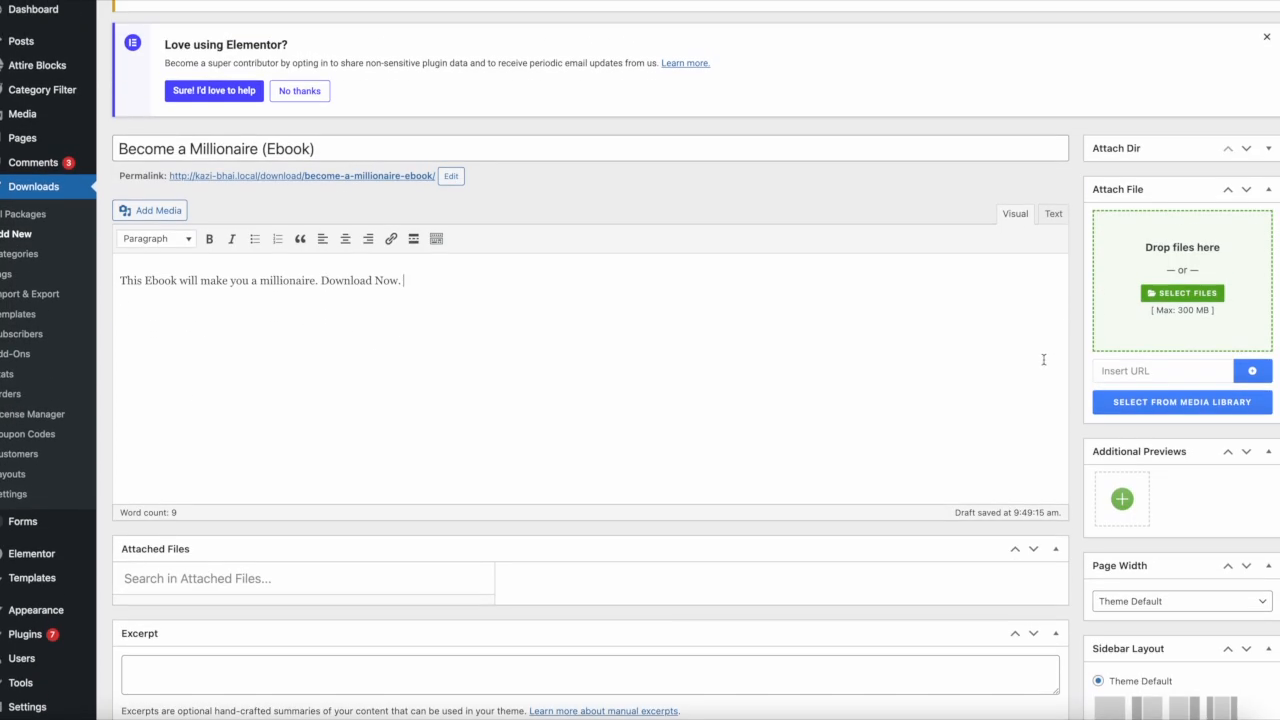
click(1188, 293)
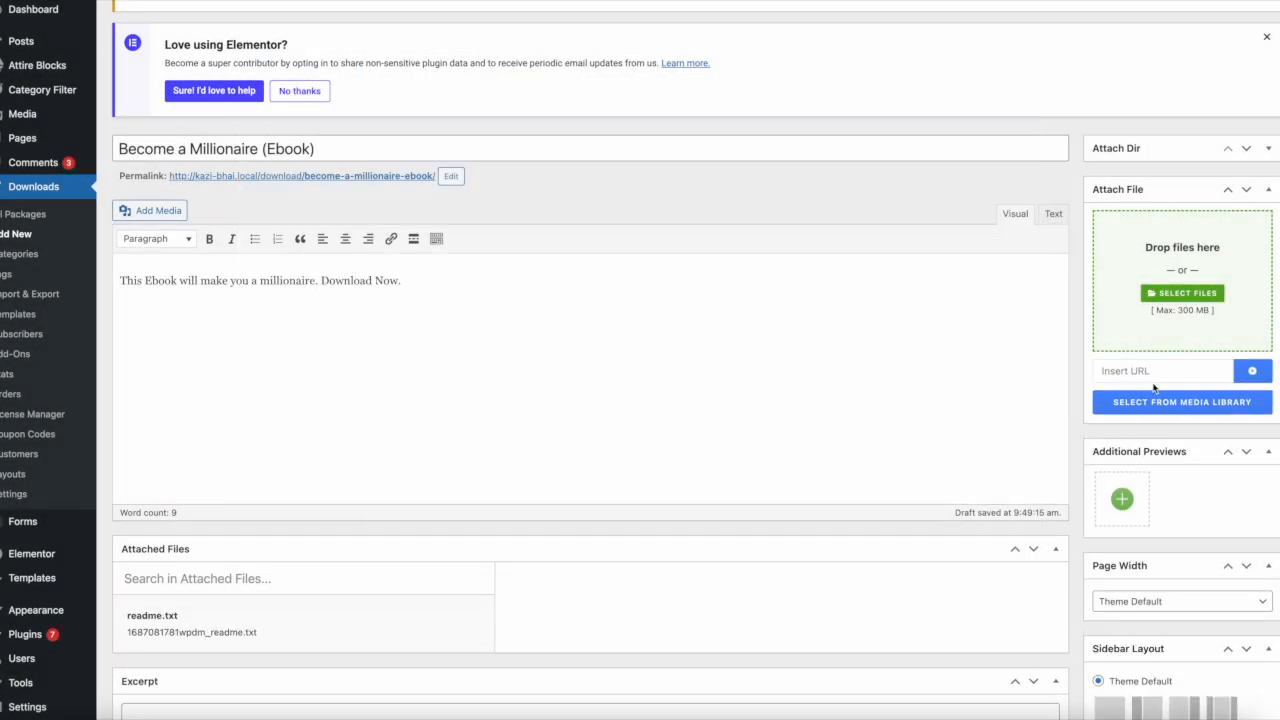
click(1169, 379)
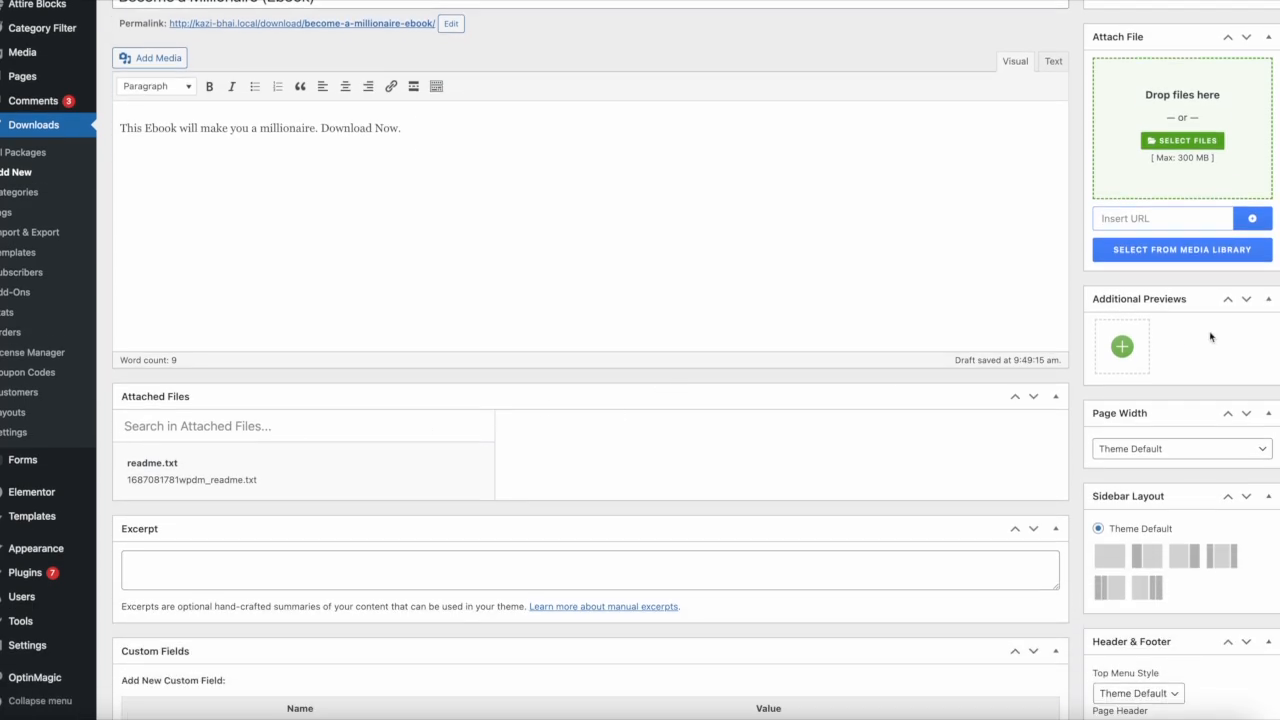
click(250, 450)
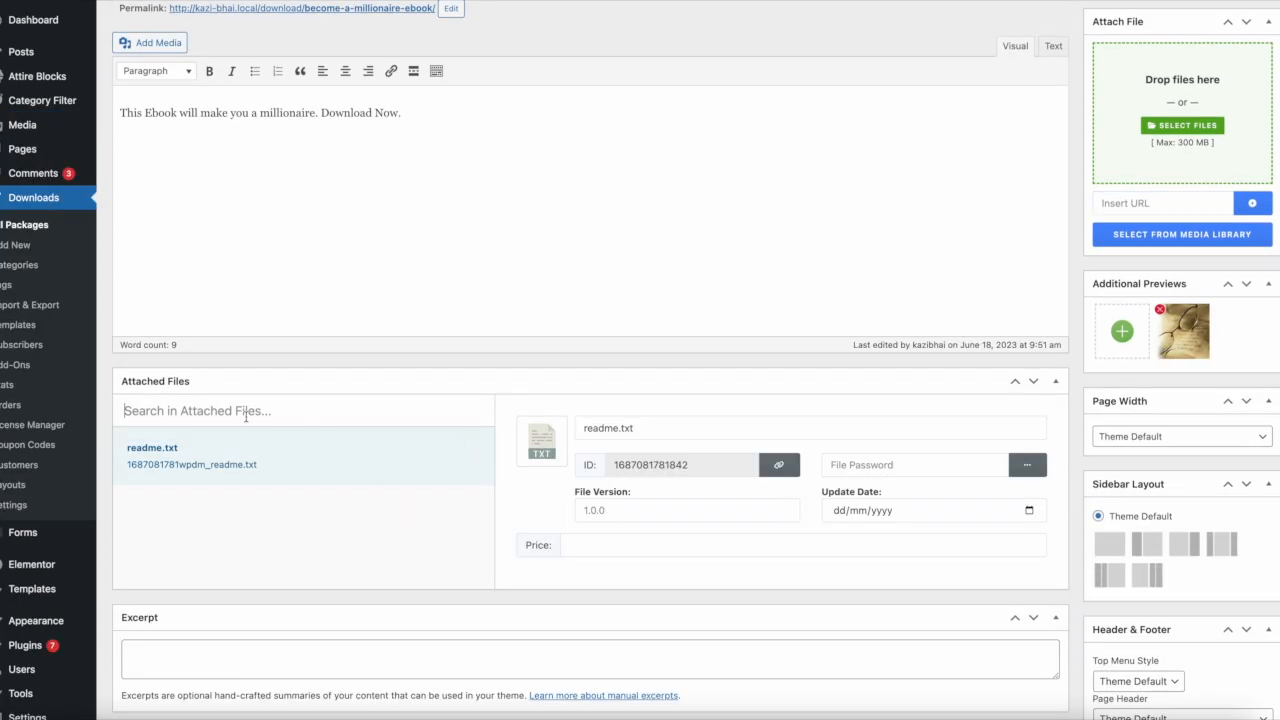
scroll(690, 462, down, 1)
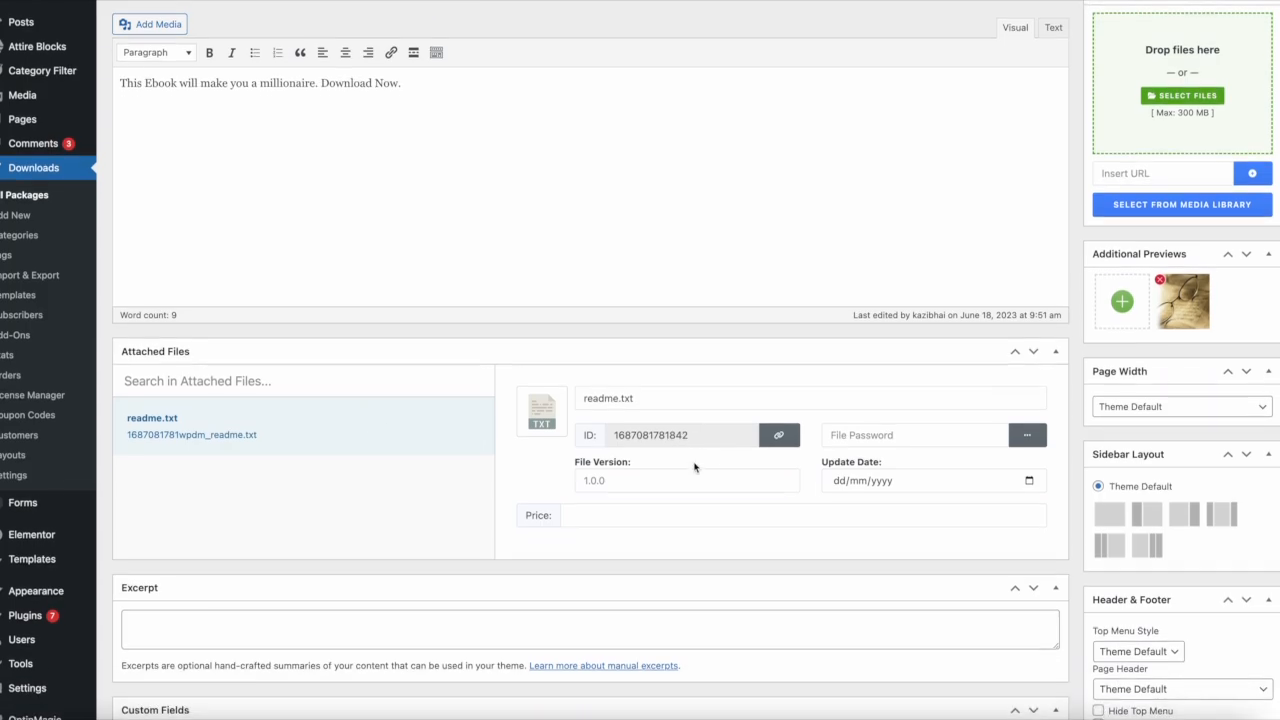
scroll(695, 467, down, 5)
scroll(1176, 535, down, 1)
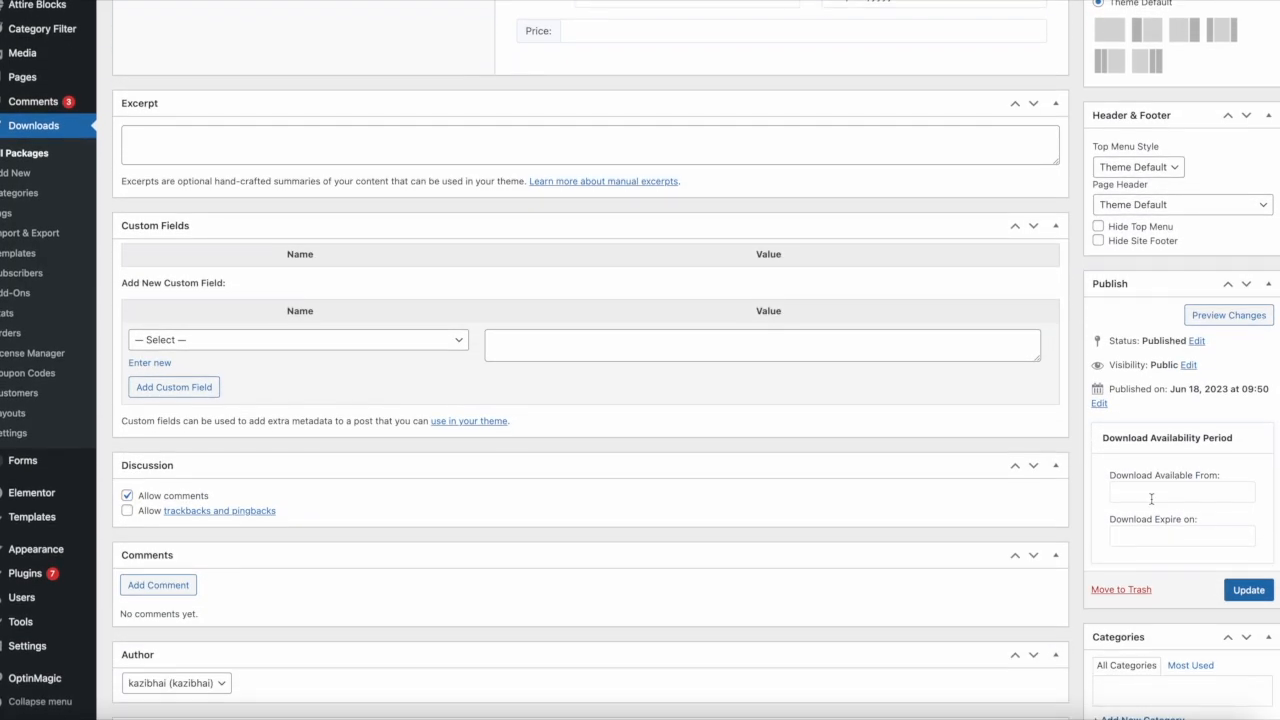
click(1178, 492)
click(1188, 302)
click(1211, 431)
click(1248, 590)
Step: Review the package's version, link label and stock limit settings, and keep Default Template as the page template
scroll(507, 501, down, 15)
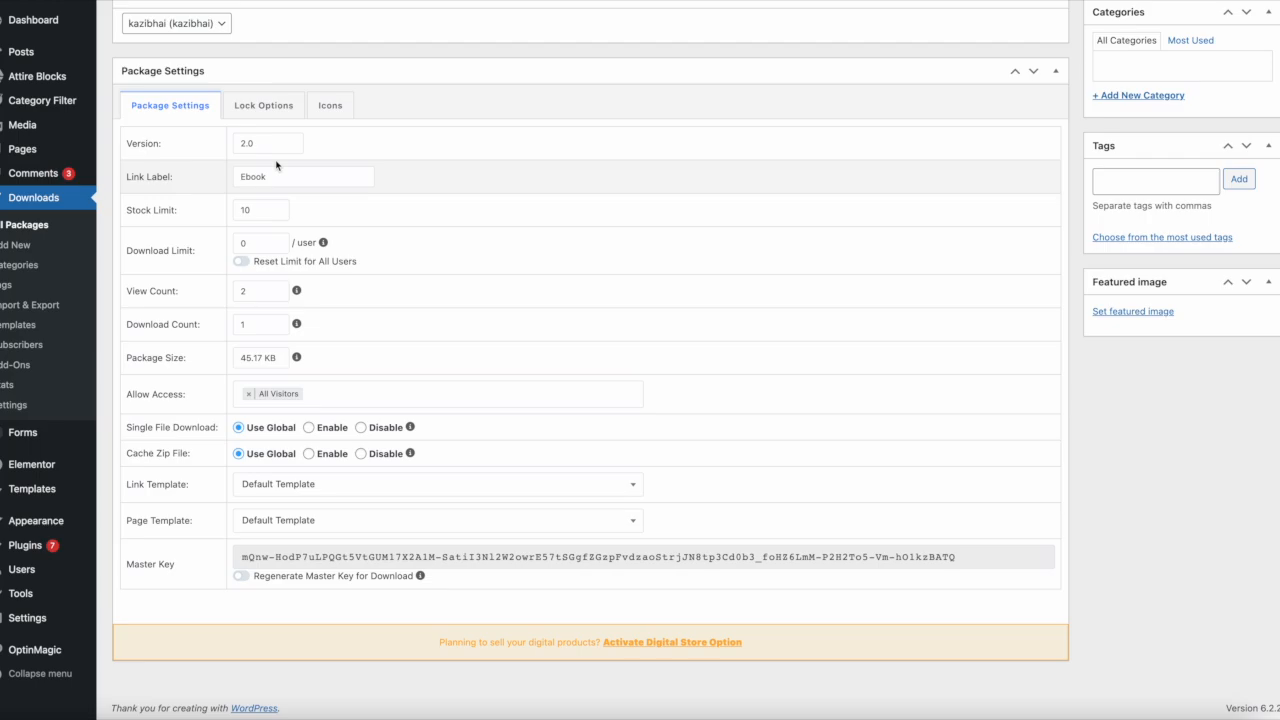
click(262, 144)
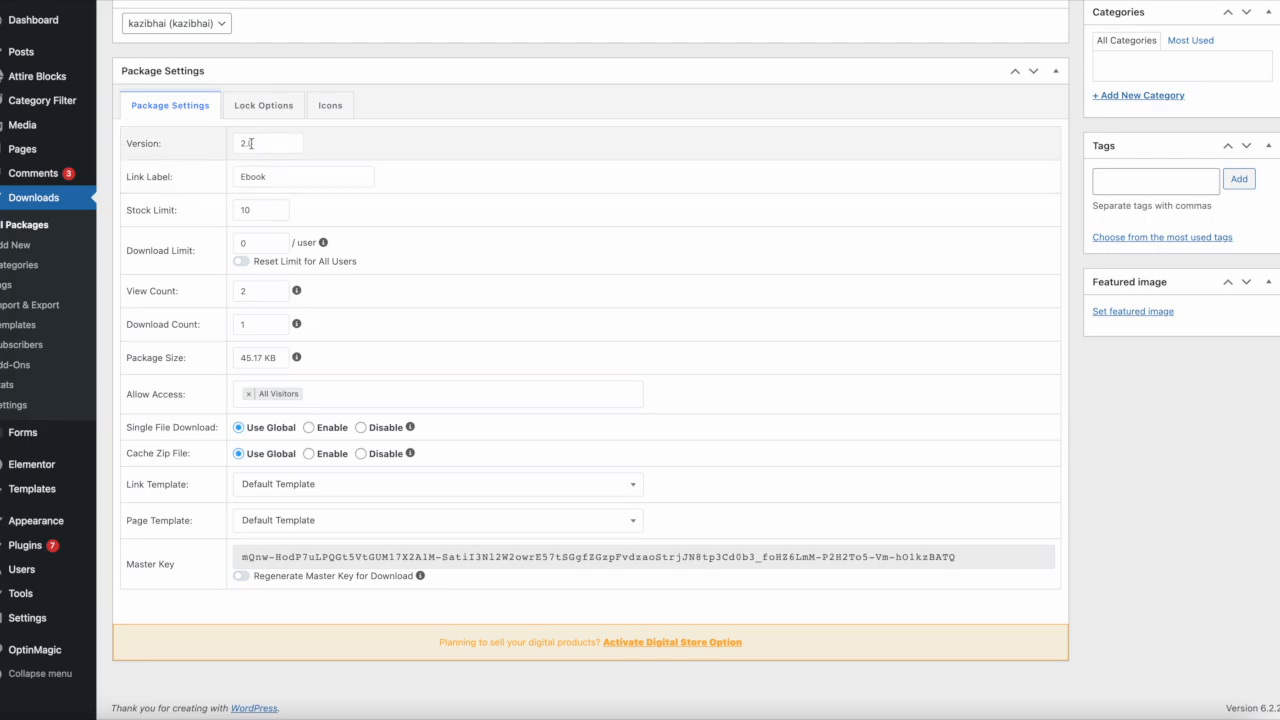
key(Tab)
click(251, 210)
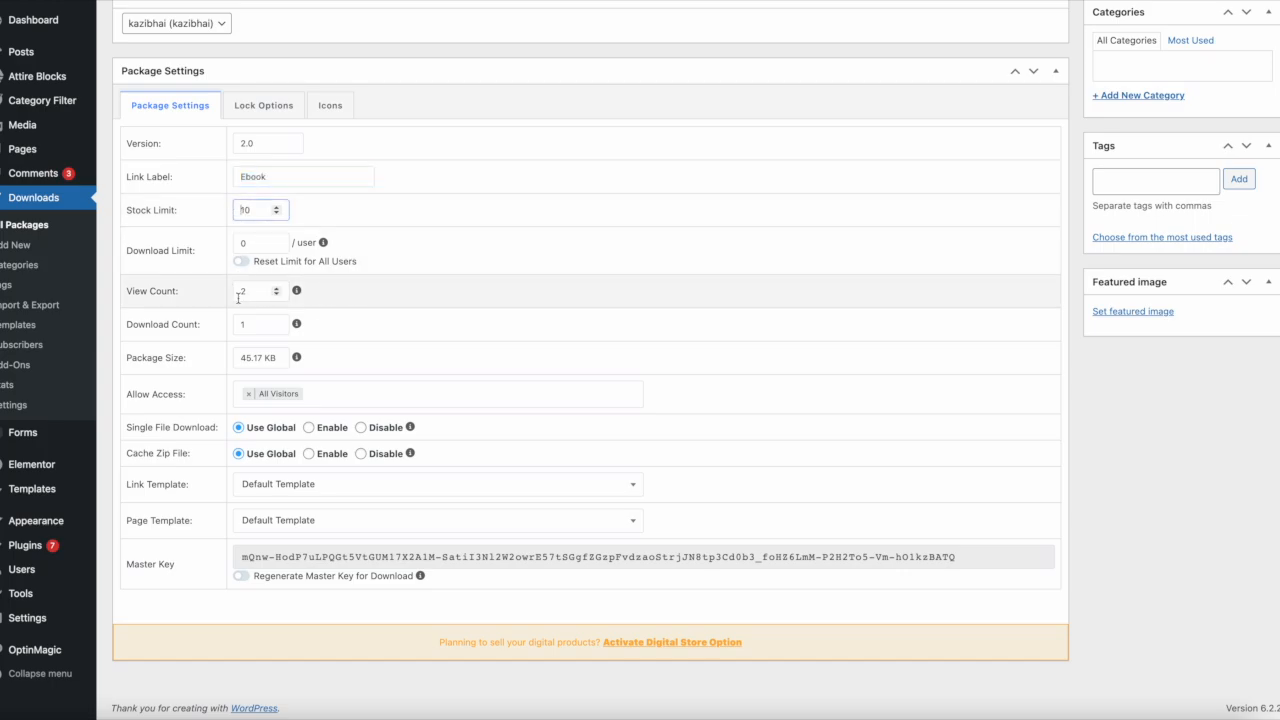
click(287, 521)
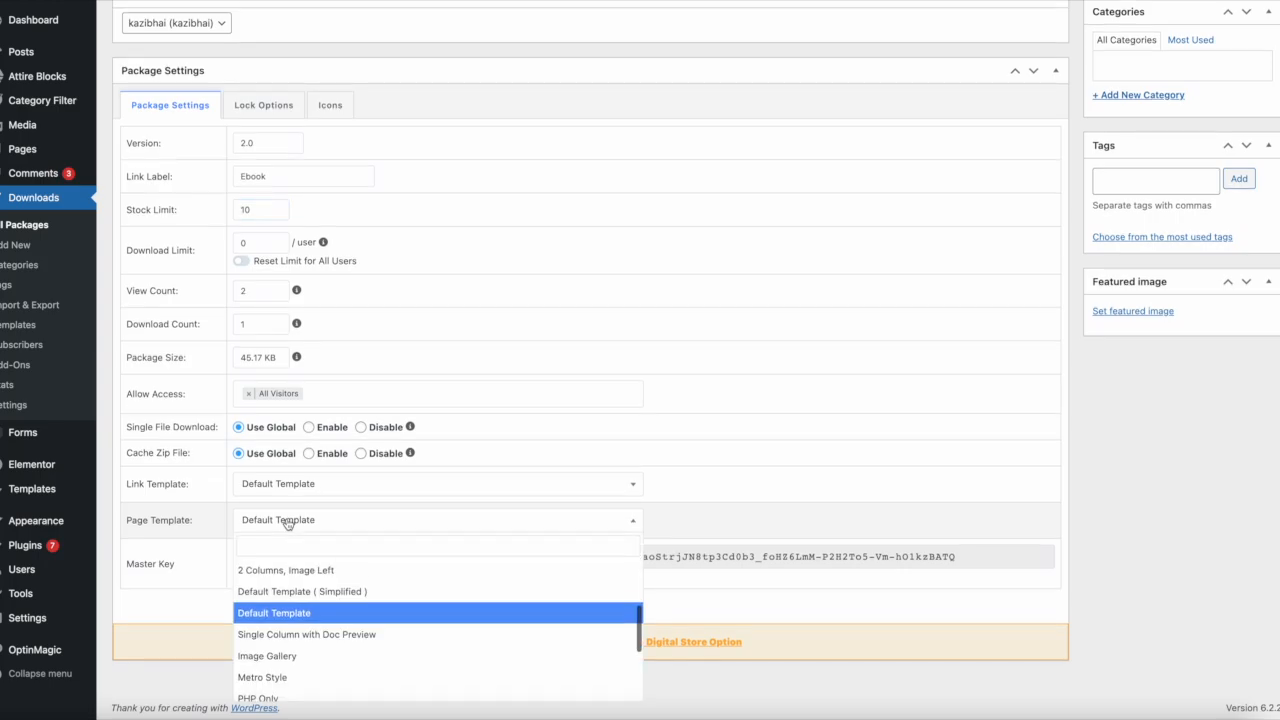
click(309, 616)
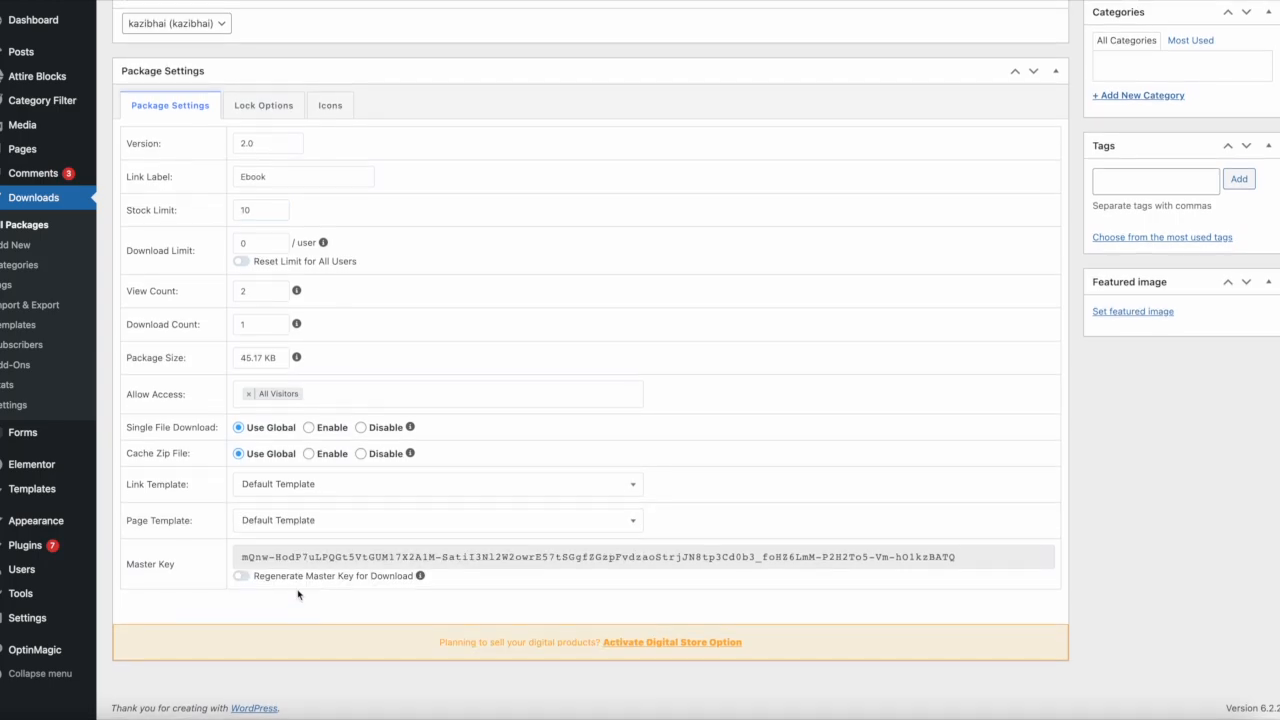
Step: Examine the package's lock options by toggling the terms, password, tweet and captcha locks on and off again
click(252, 118)
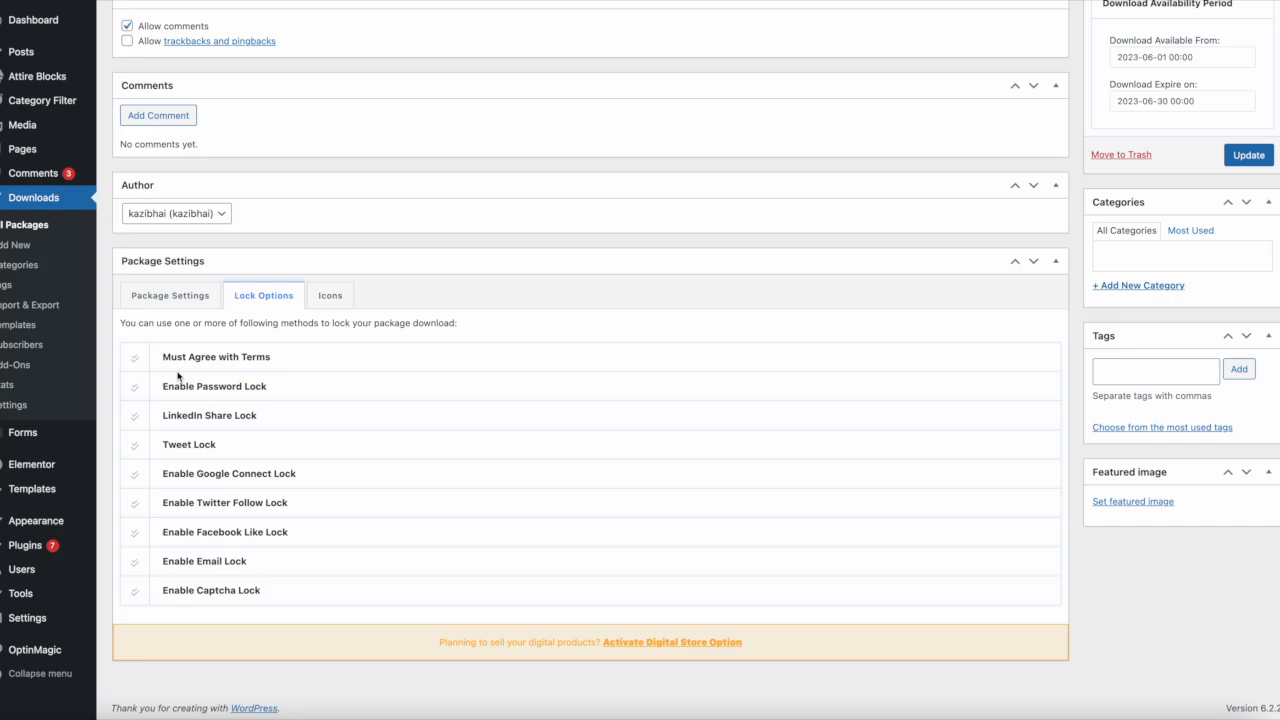
click(137, 359)
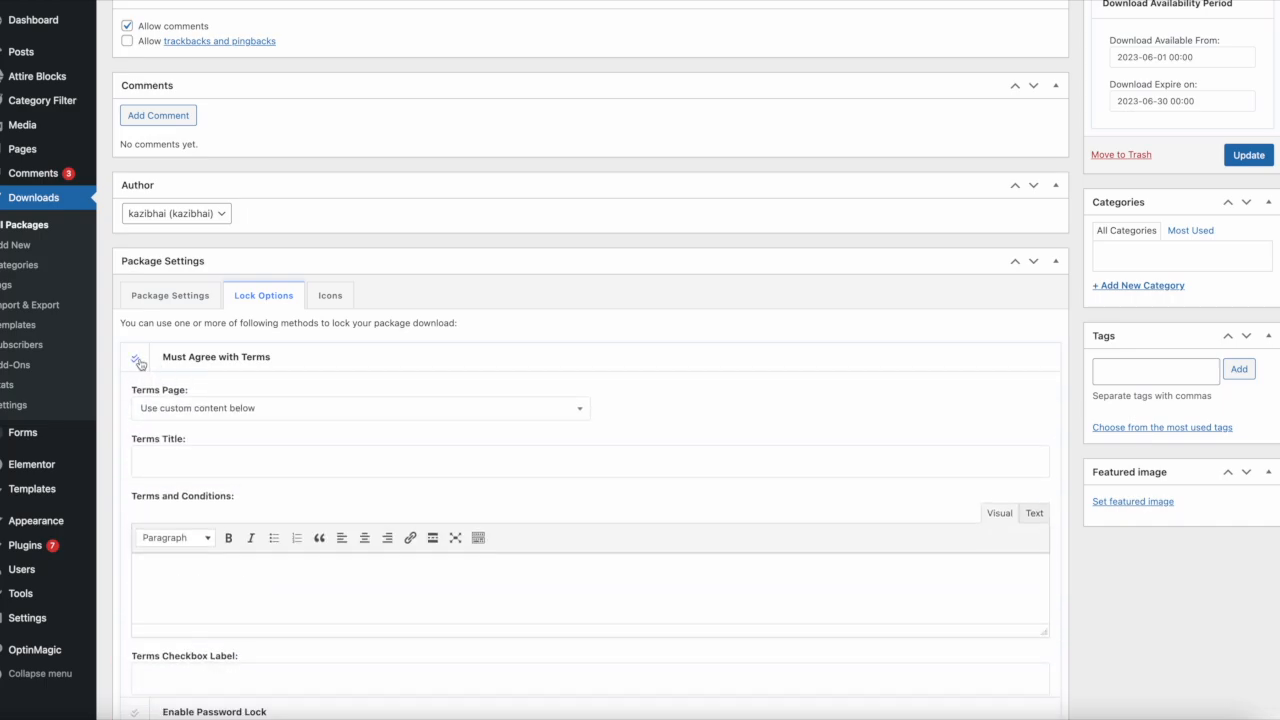
click(137, 360)
click(137, 389)
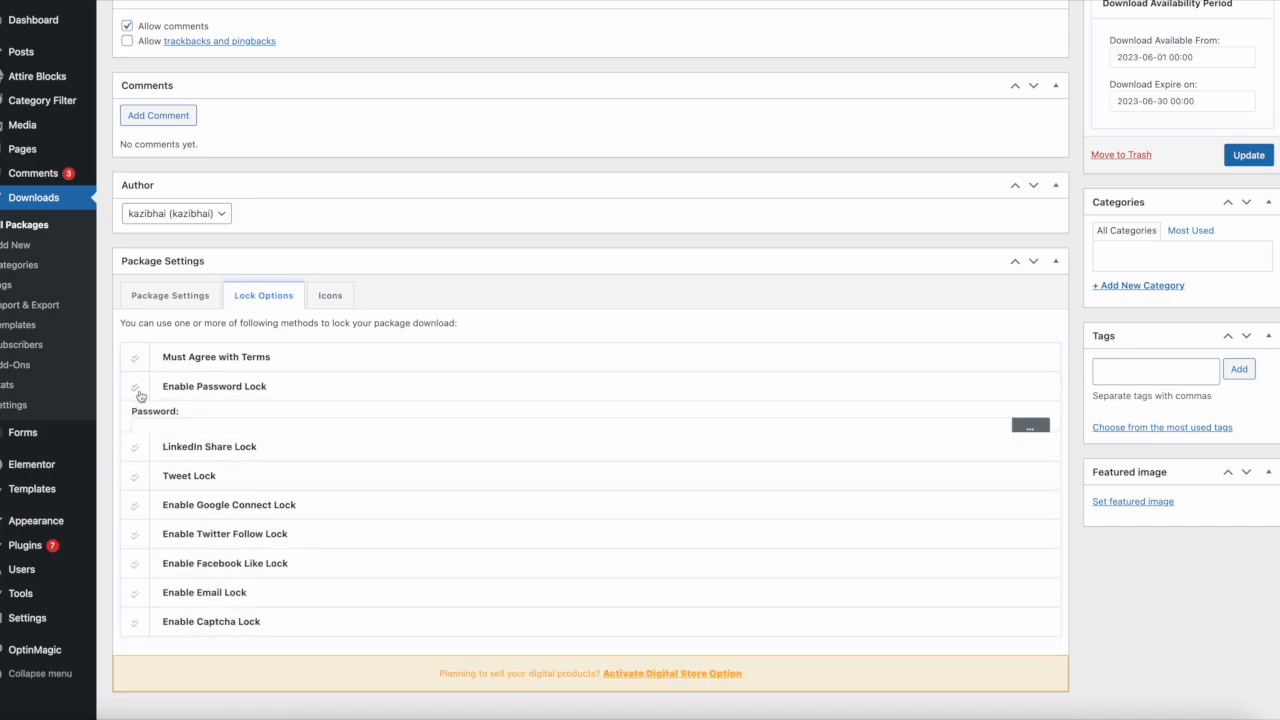
click(136, 389)
click(134, 444)
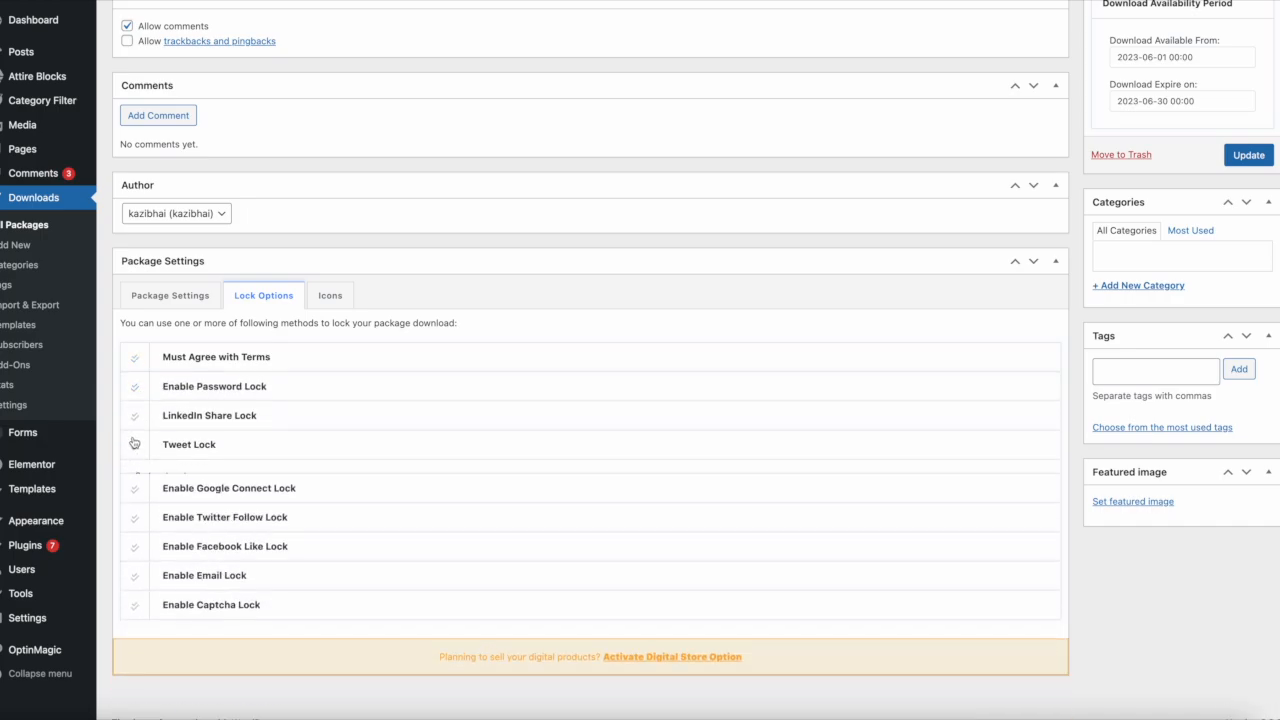
click(134, 444)
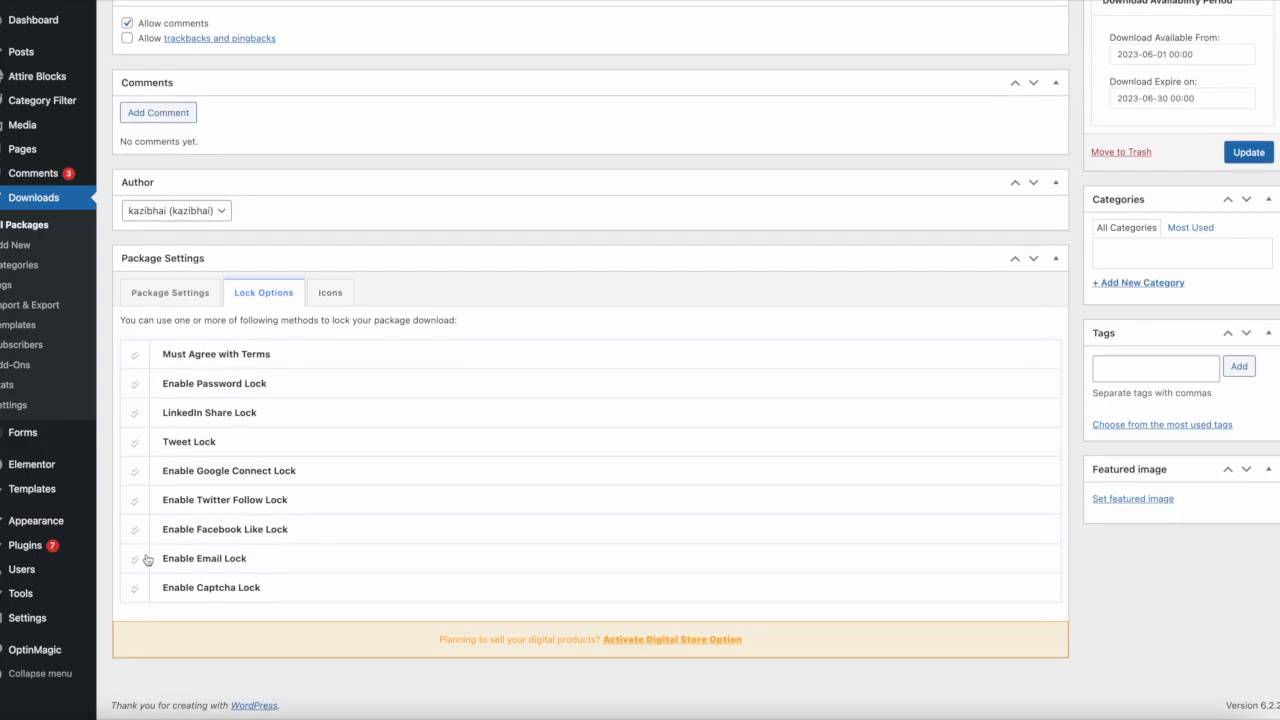
click(138, 592)
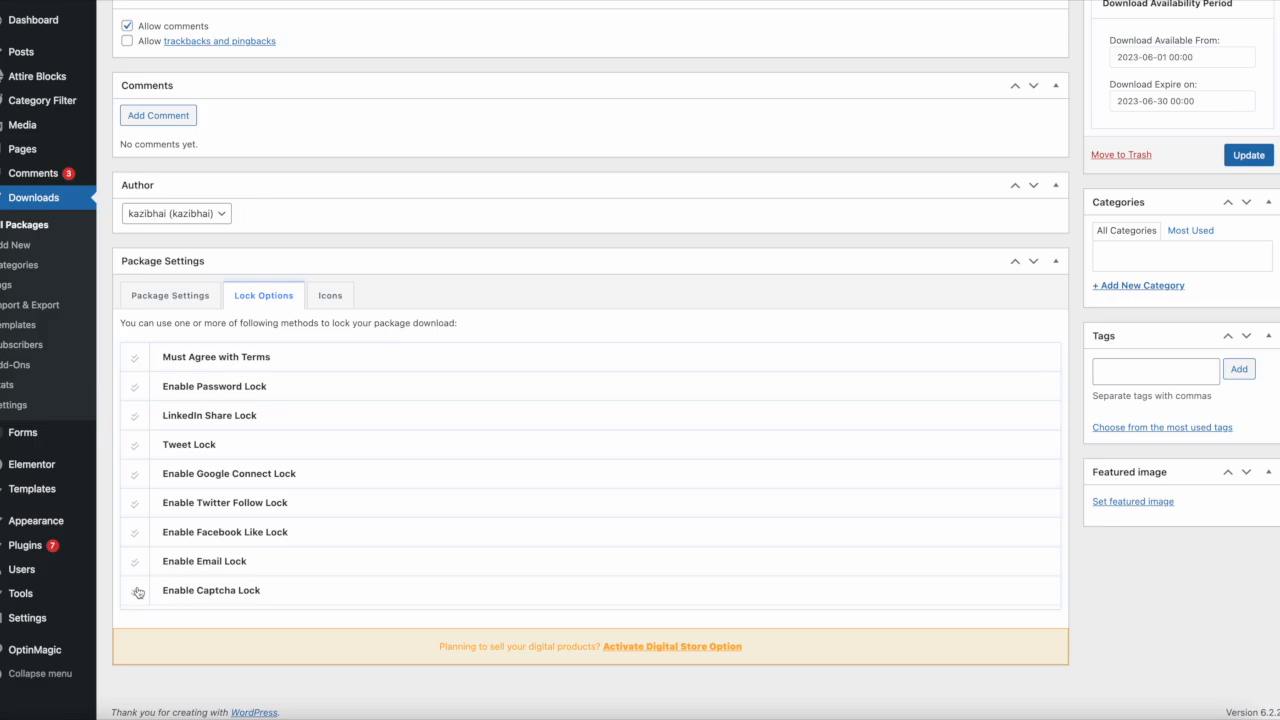
click(138, 592)
click(137, 592)
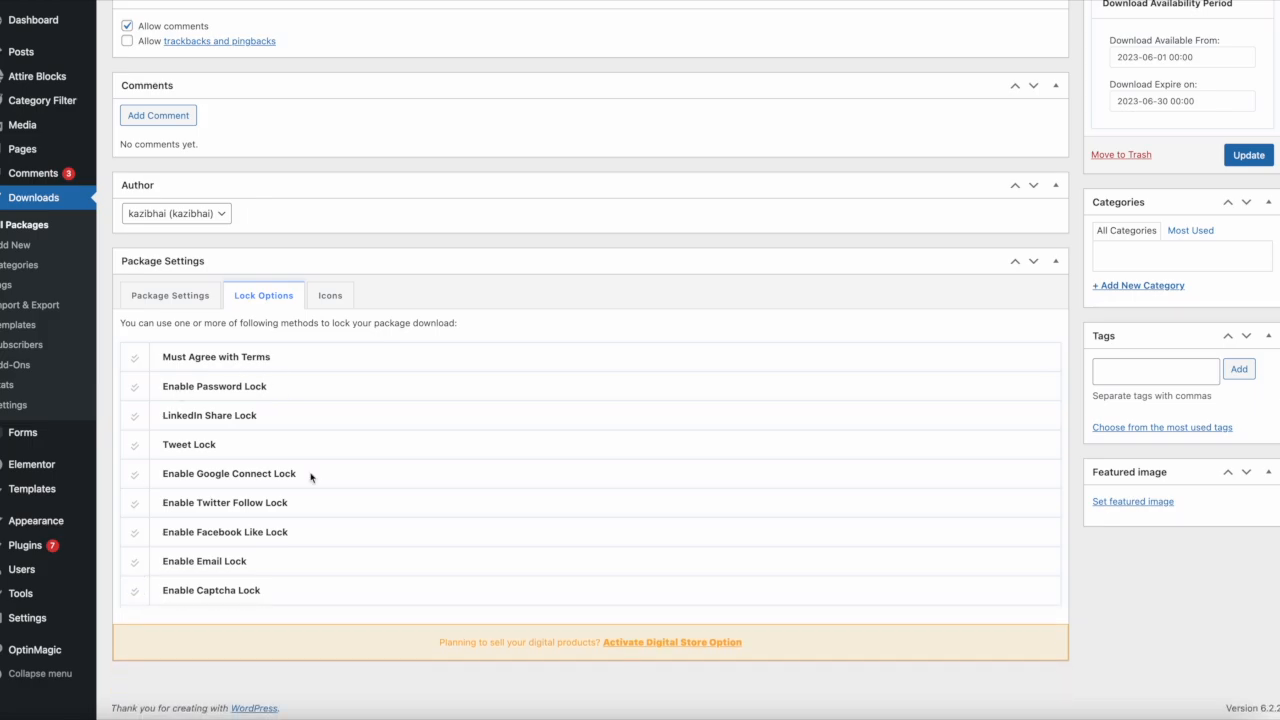
Step: View the available package icons and activate the Digital Store option
click(330, 293)
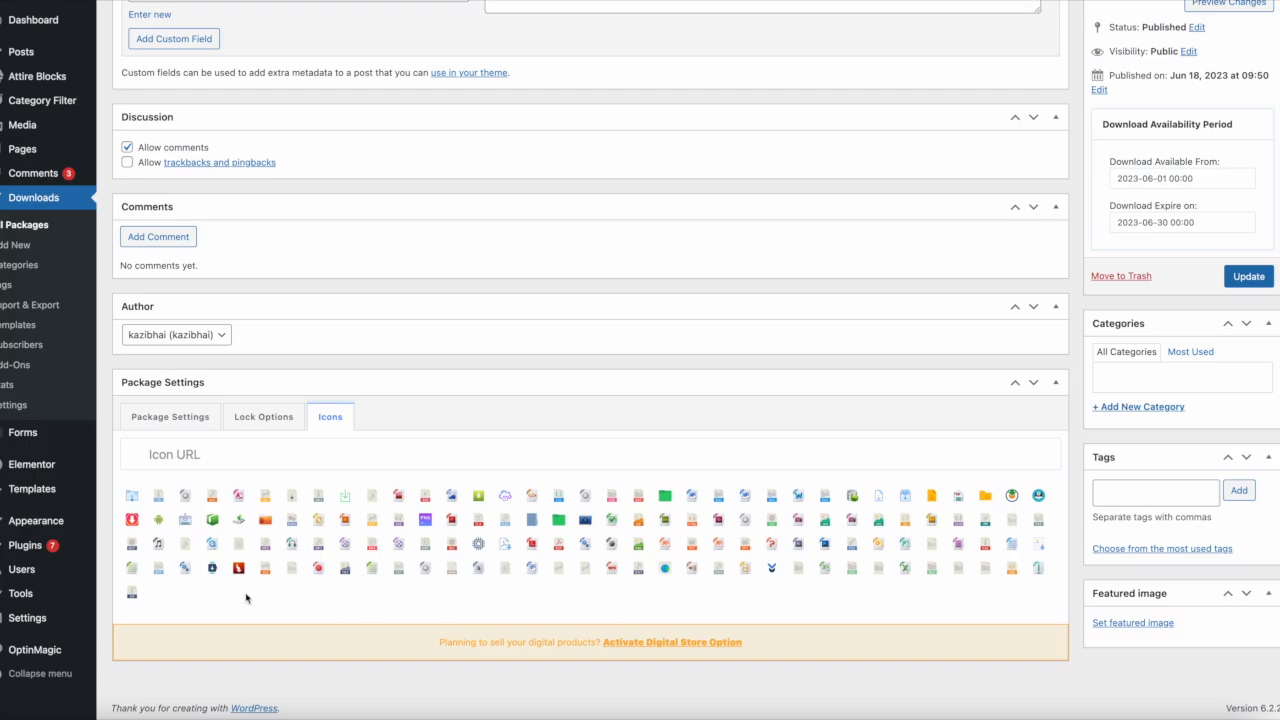
click(655, 647)
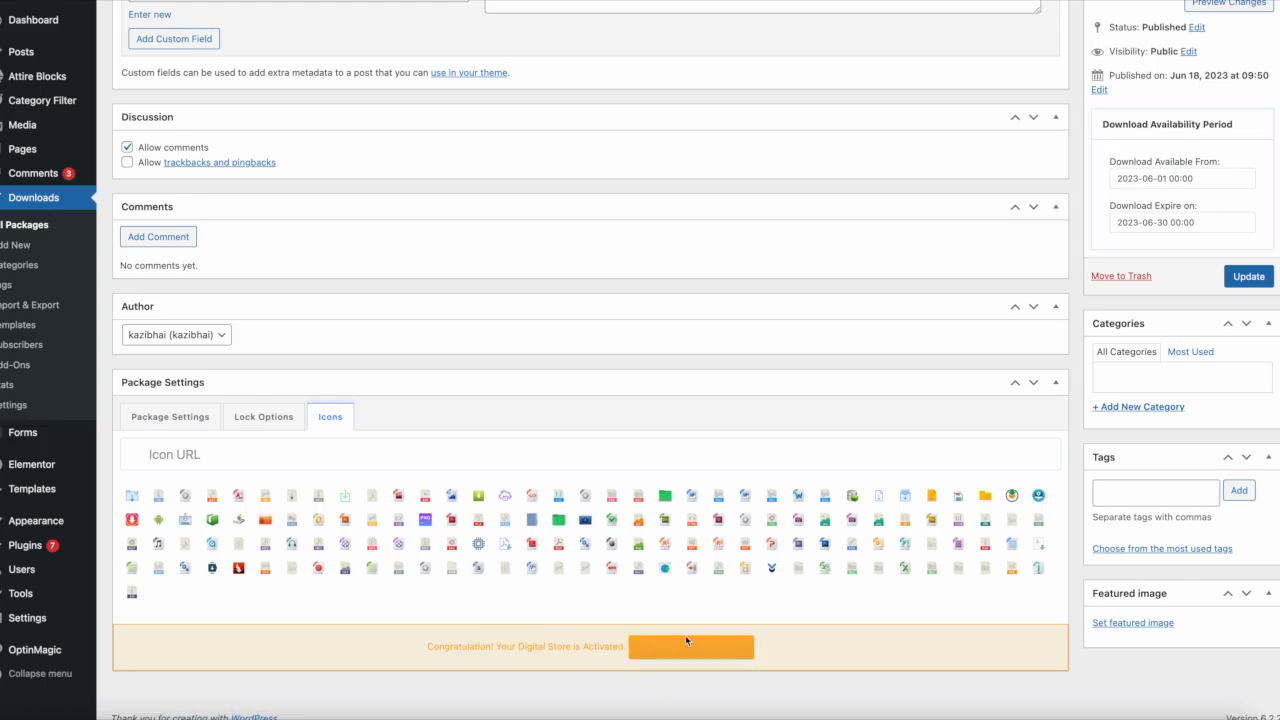
scroll(520, 434, down, 15)
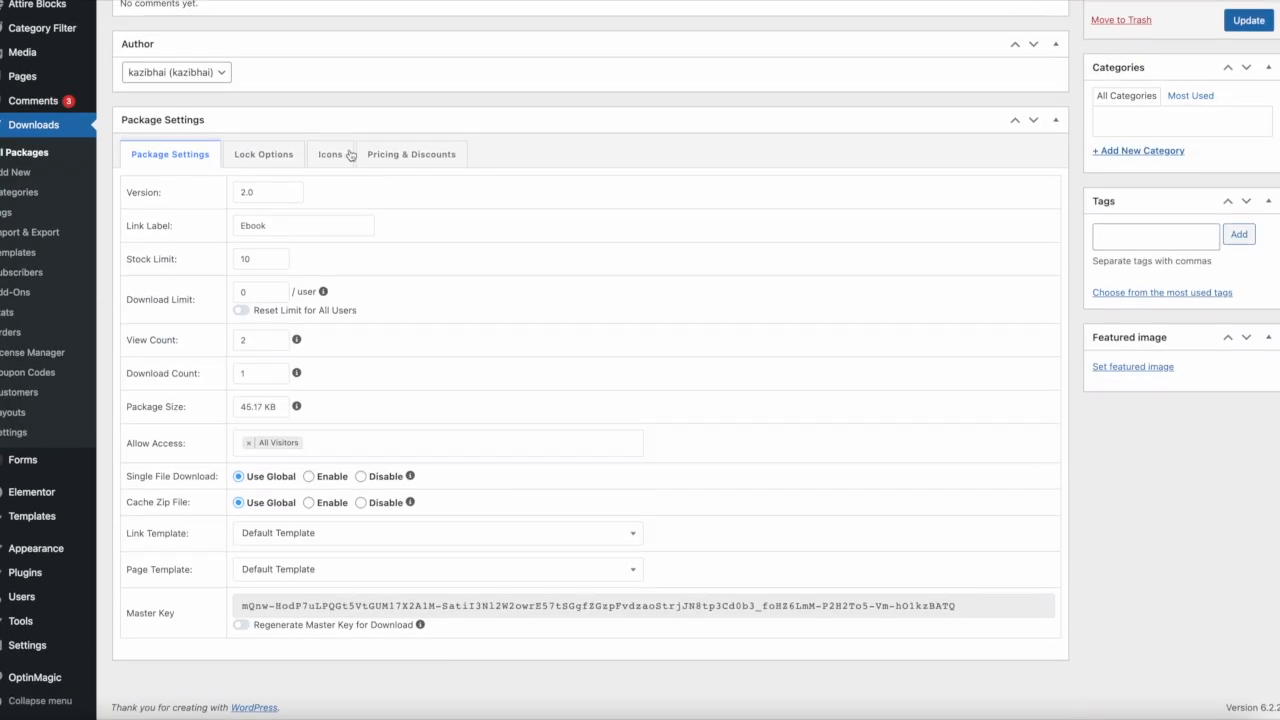
click(398, 154)
scroll(317, 569, down, 1)
scroll(317, 569, up, 3)
click(217, 419)
double_click(217, 419)
scroll(217, 419, down, 1)
click(799, 502)
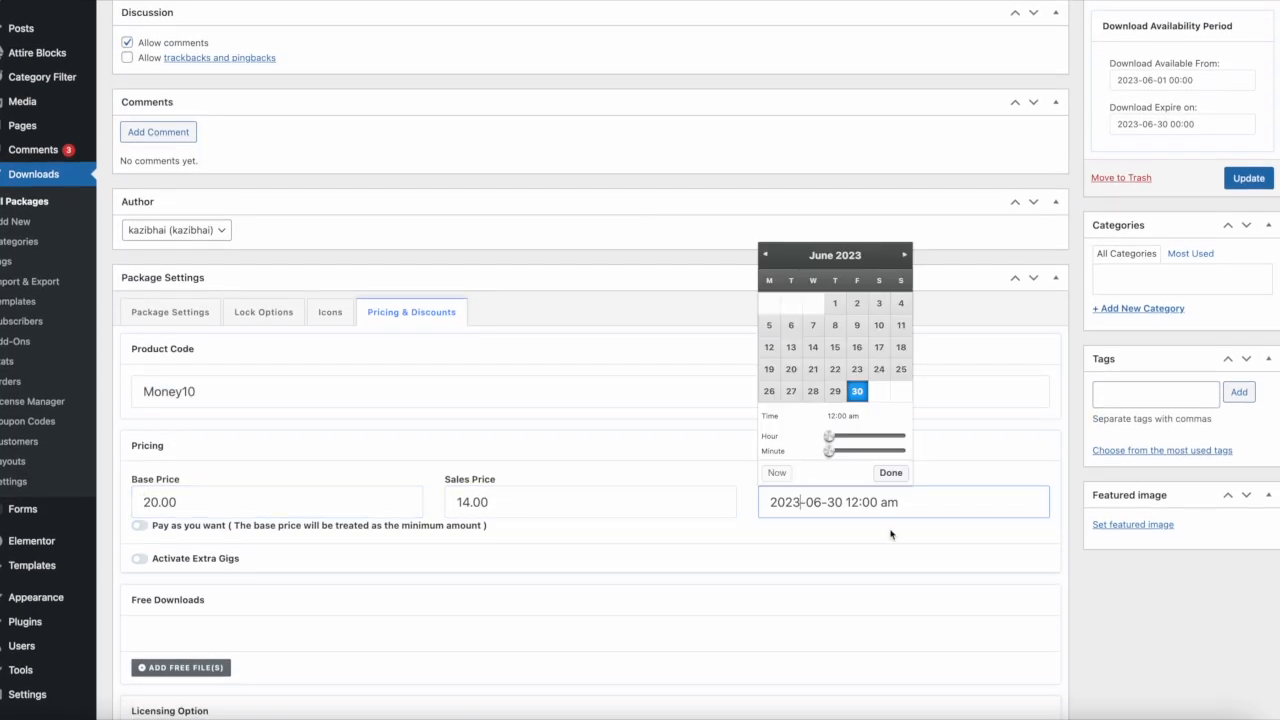
click(894, 470)
Step: Review the free download, licensing, role and role-based discount options, and open the package's permalink
scroll(529, 491, down, 5)
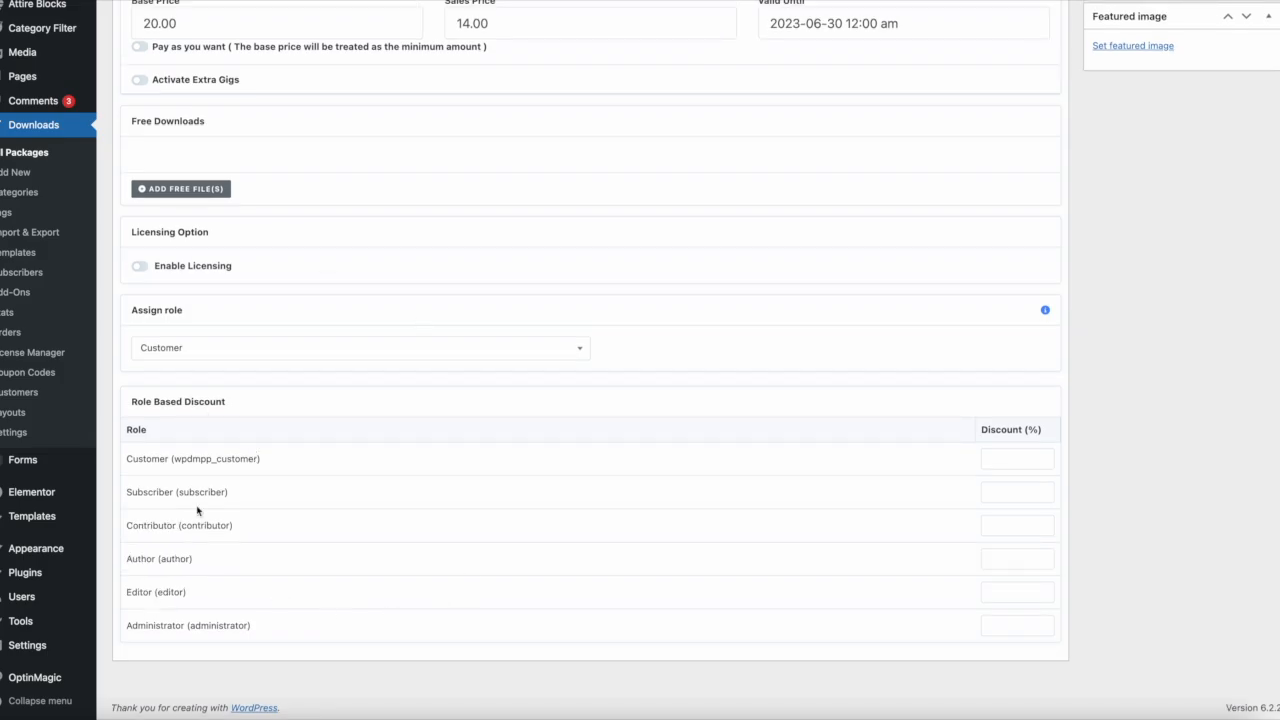
scroll(646, 686, up, 15)
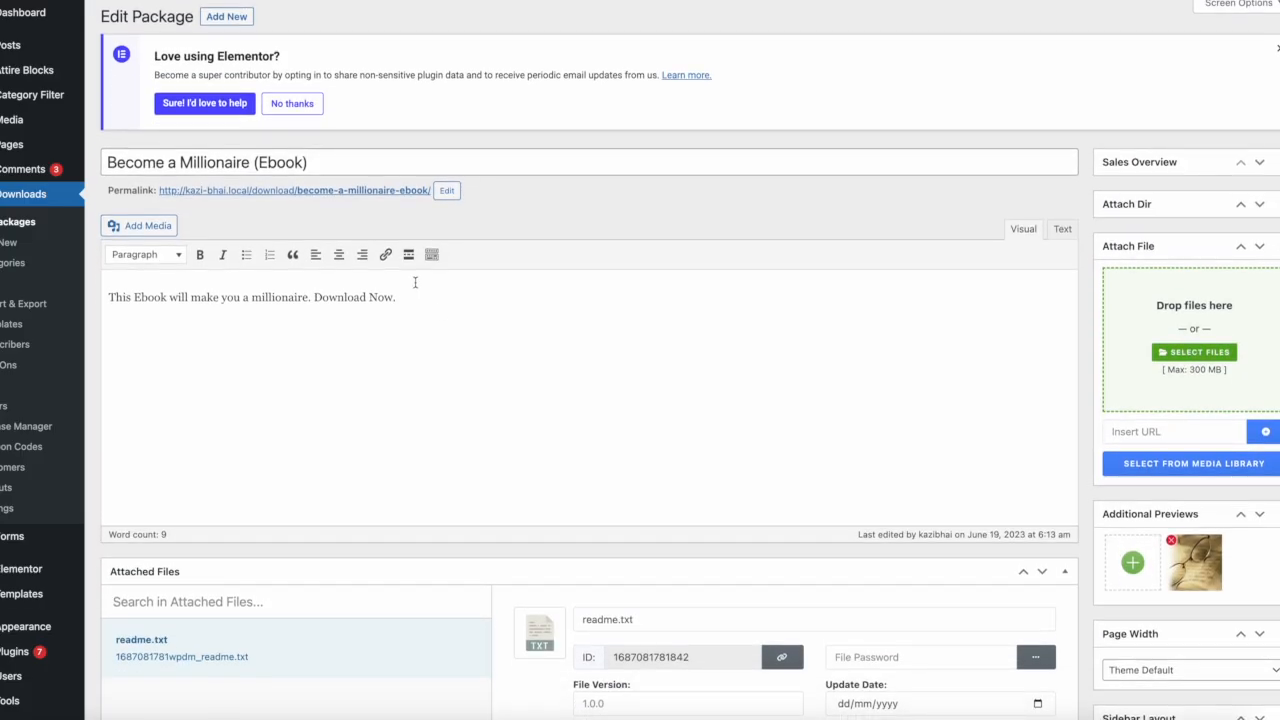
click(340, 192)
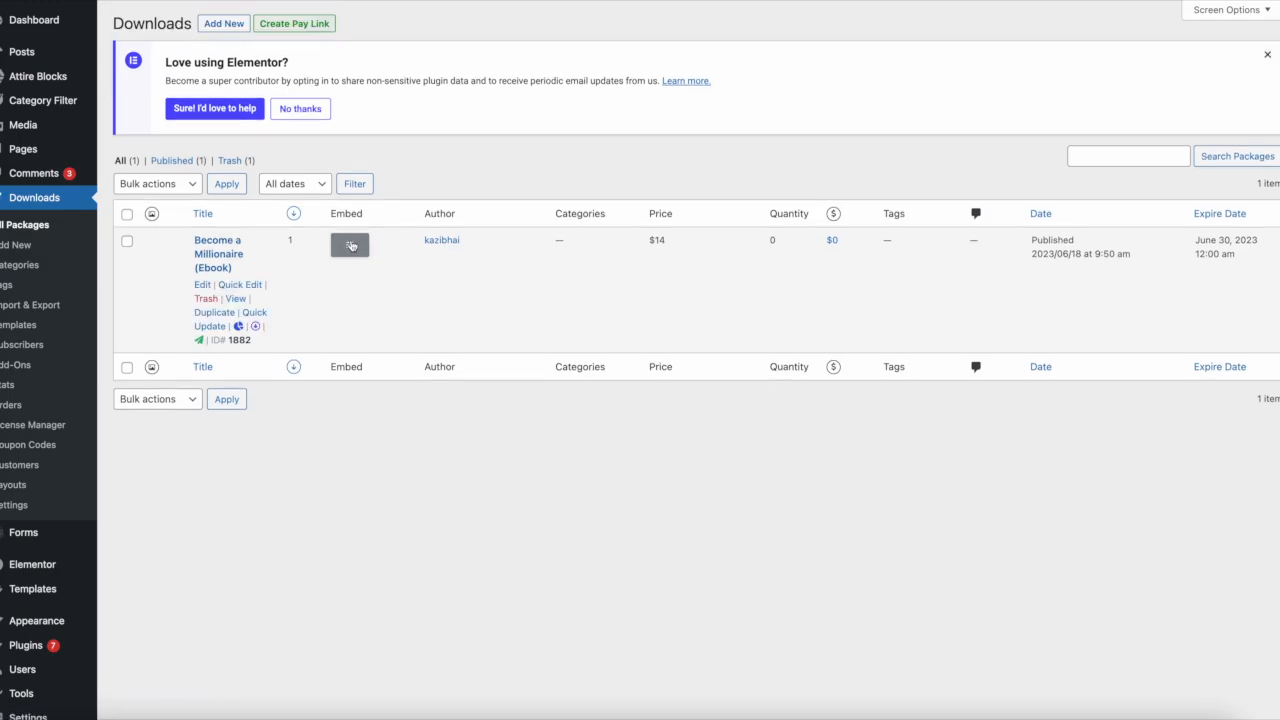
Step: Copy the package's embed shortcode [wpdm_package id='1882'] and paste it into the Shortcode block of the "Block: Image" post
click(350, 245)
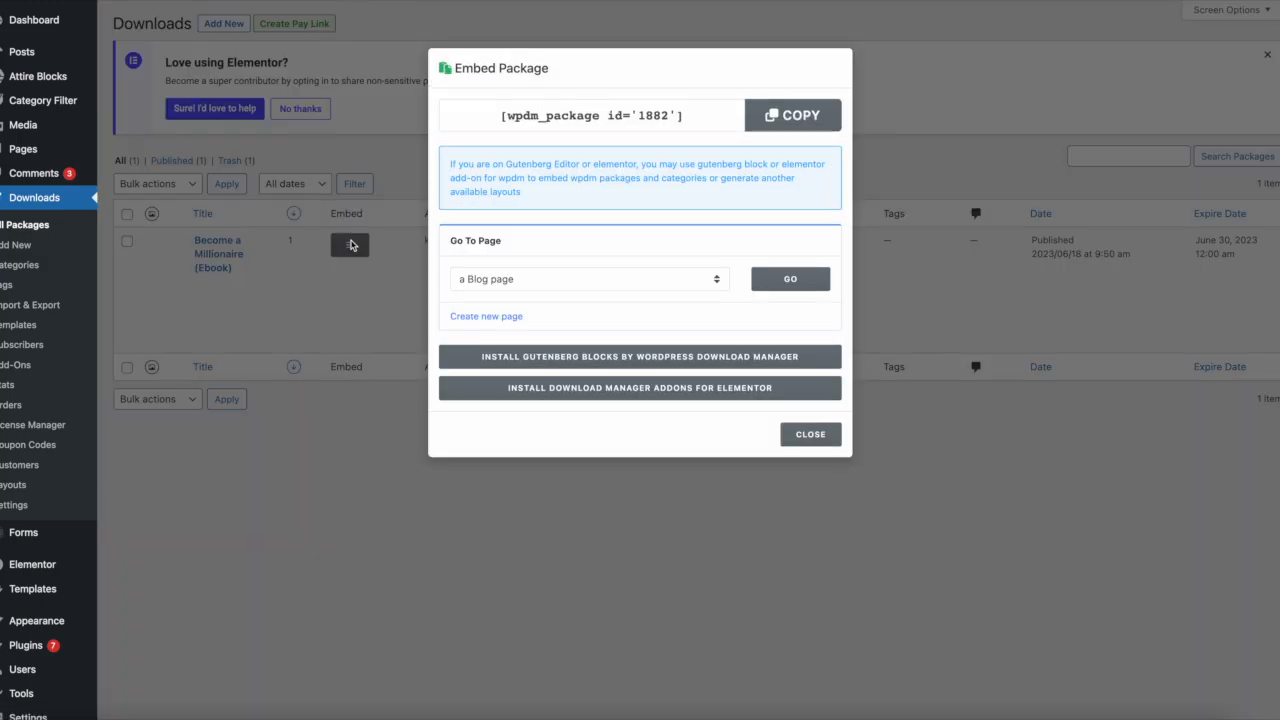
click(792, 115)
click(894, 266)
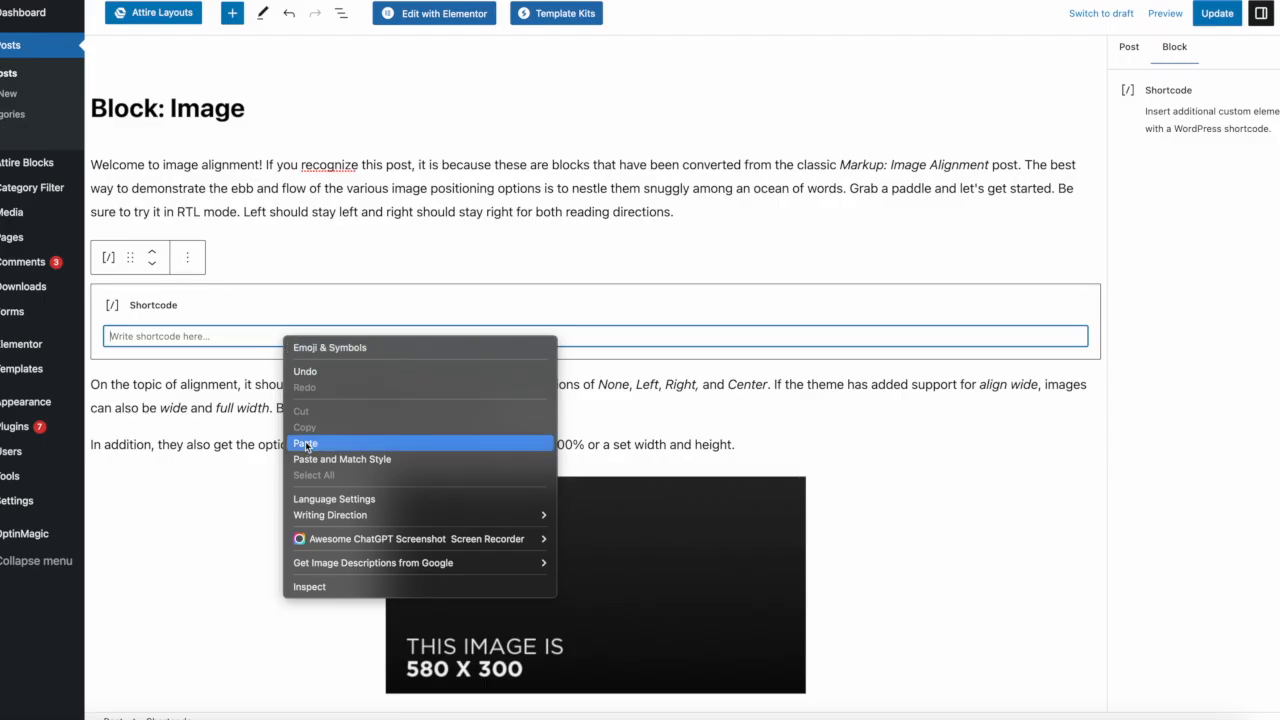
click(303, 443)
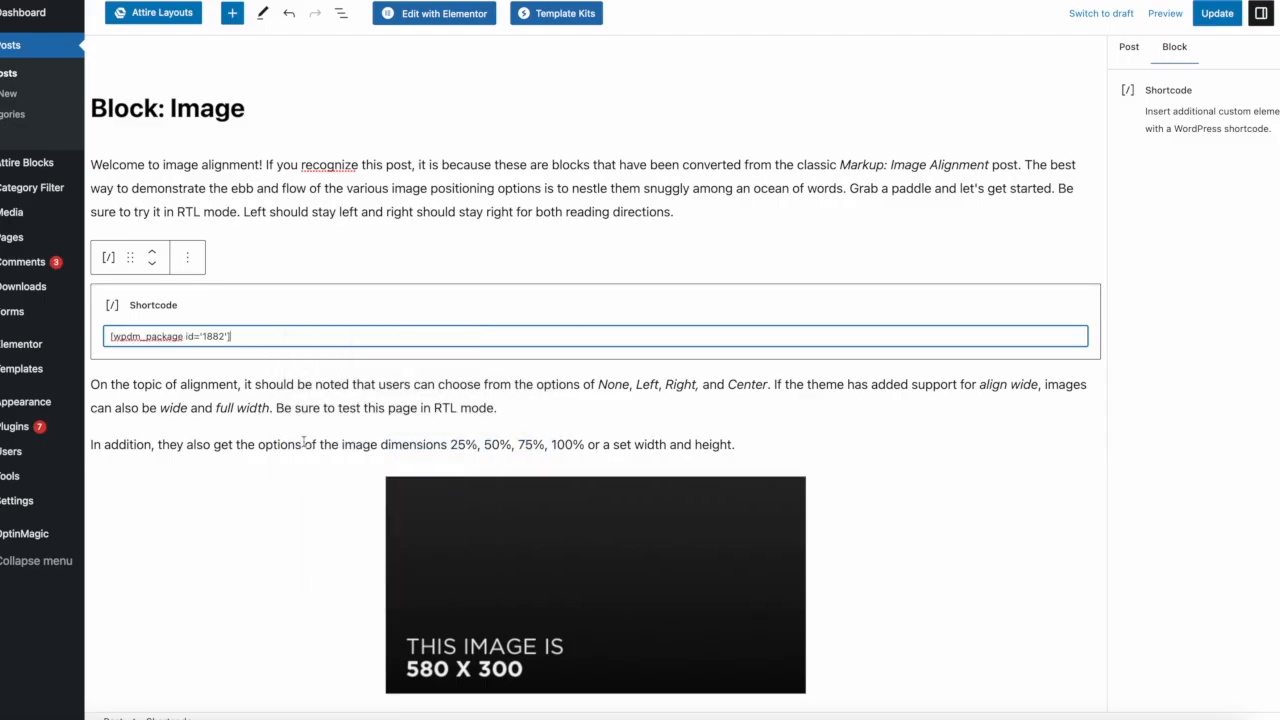
Step: Update the "Block: Image" post and preview it in a new tab
click(1217, 18)
click(1165, 13)
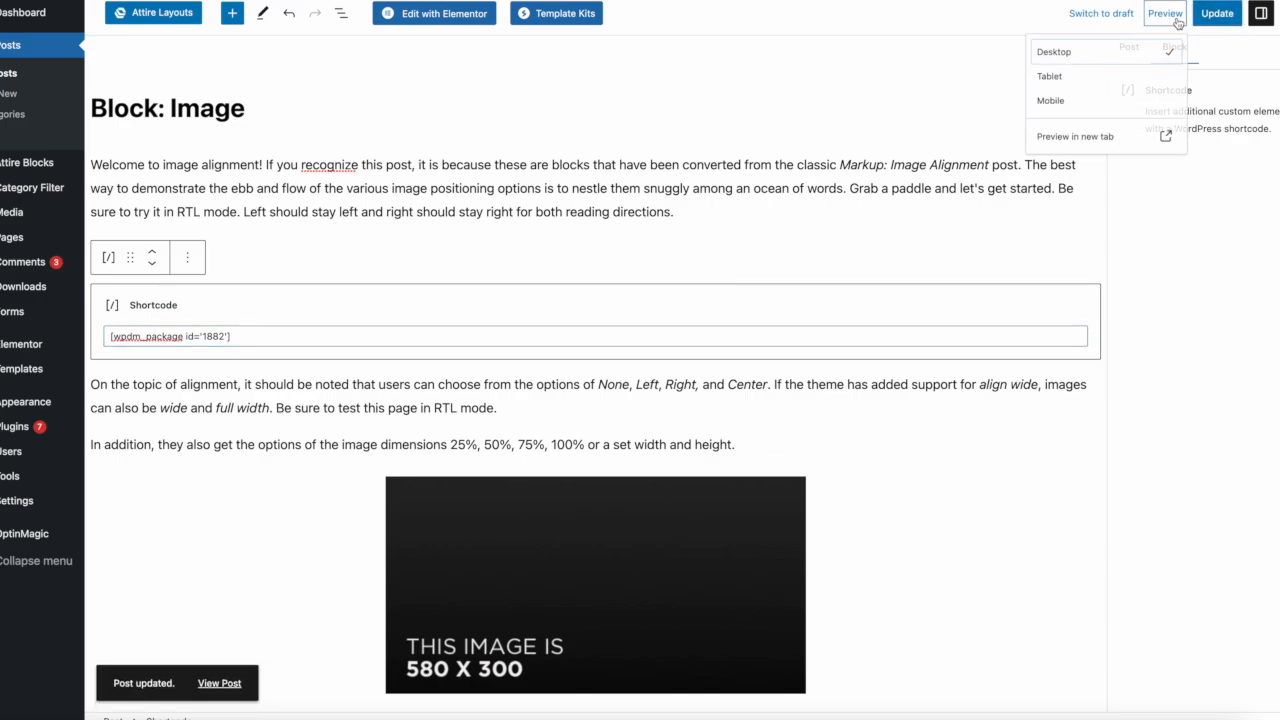
click(1063, 150)
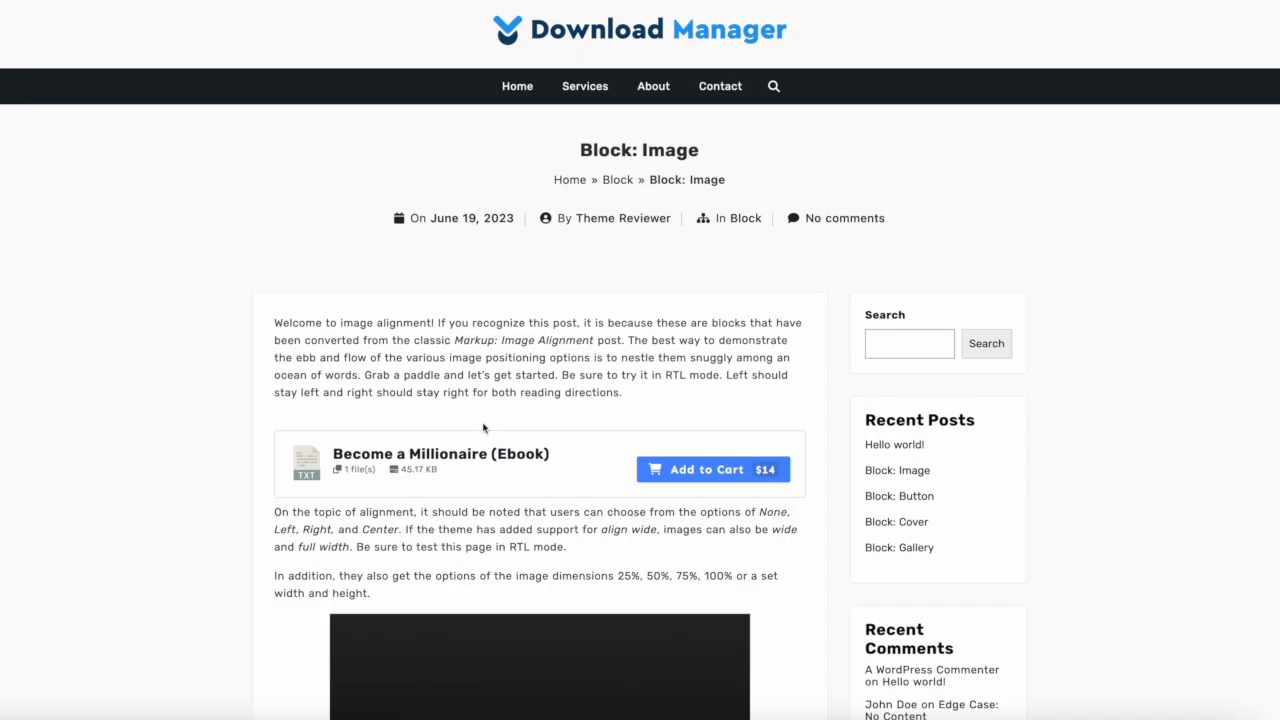